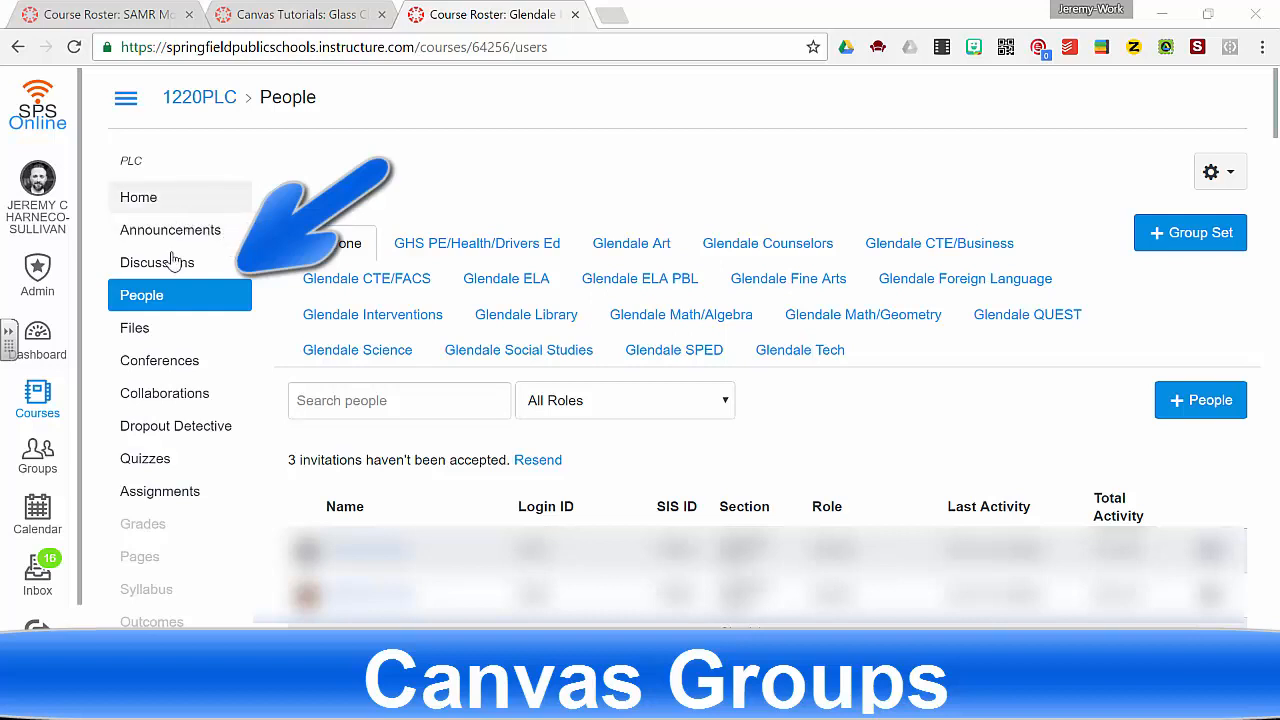
- Start a new group set from the People page and name it Literature Circles
click(153, 298)
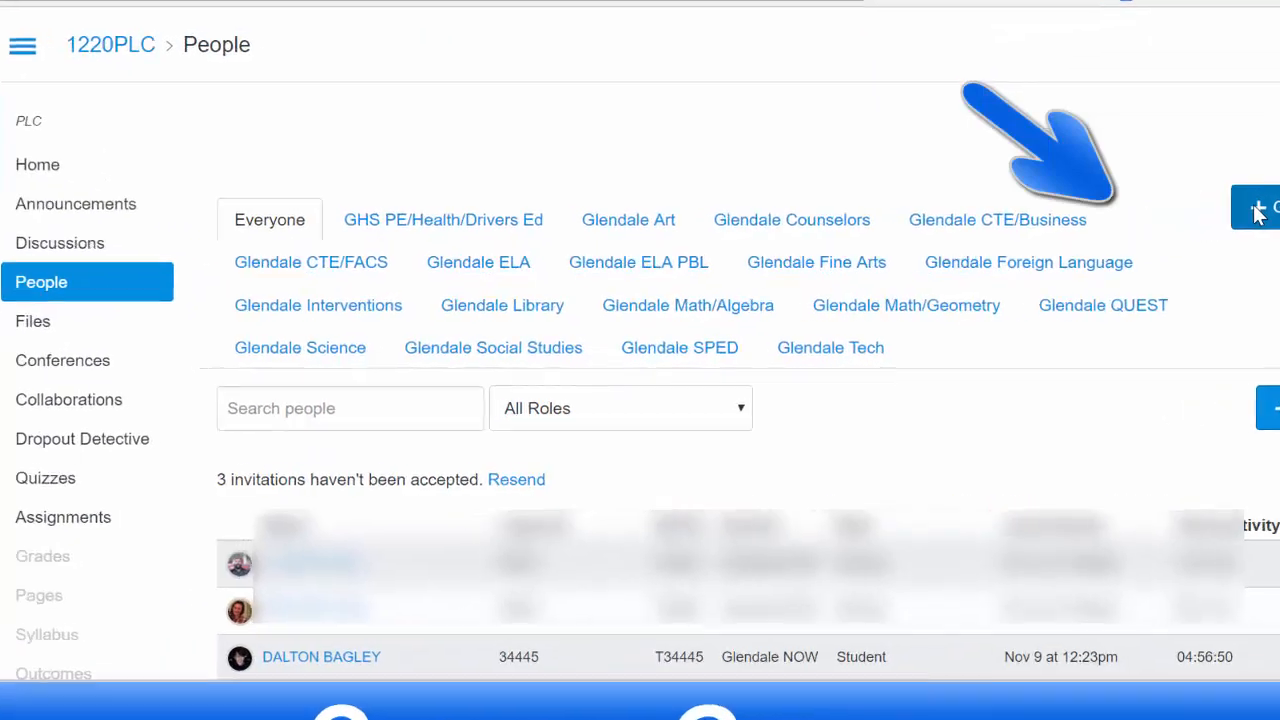
click(1155, 236)
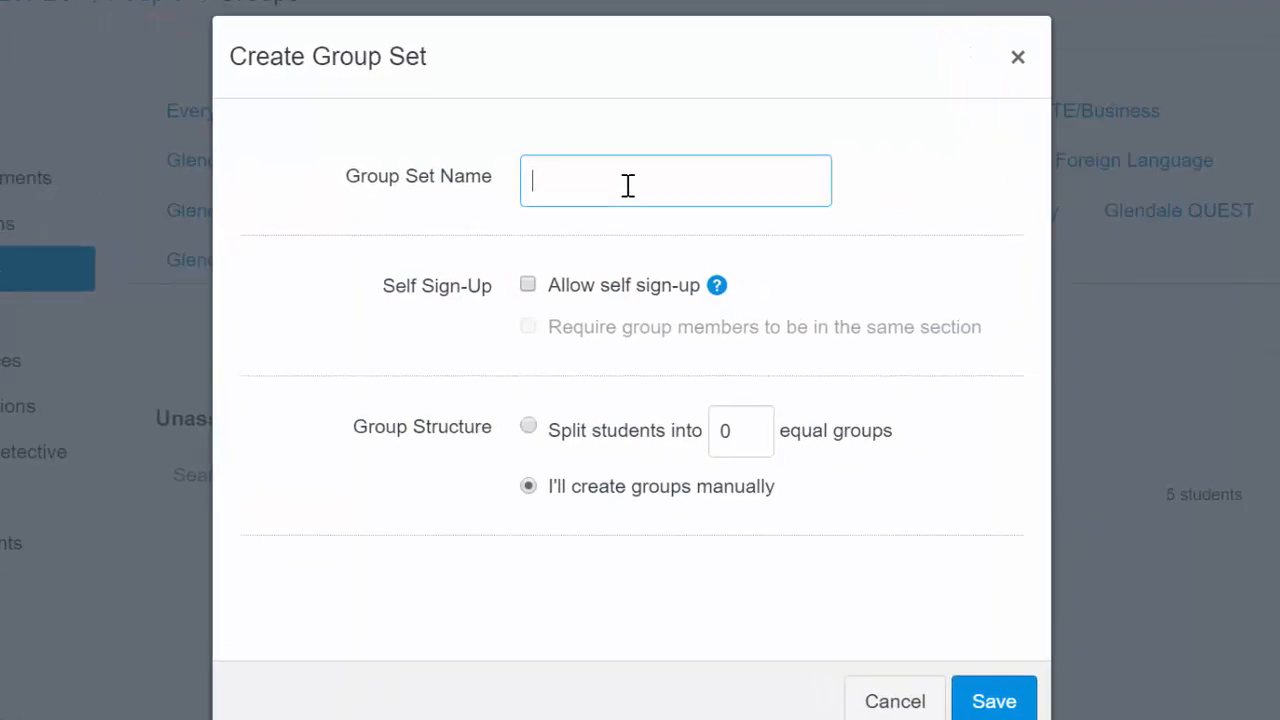
text(Literature Circles)
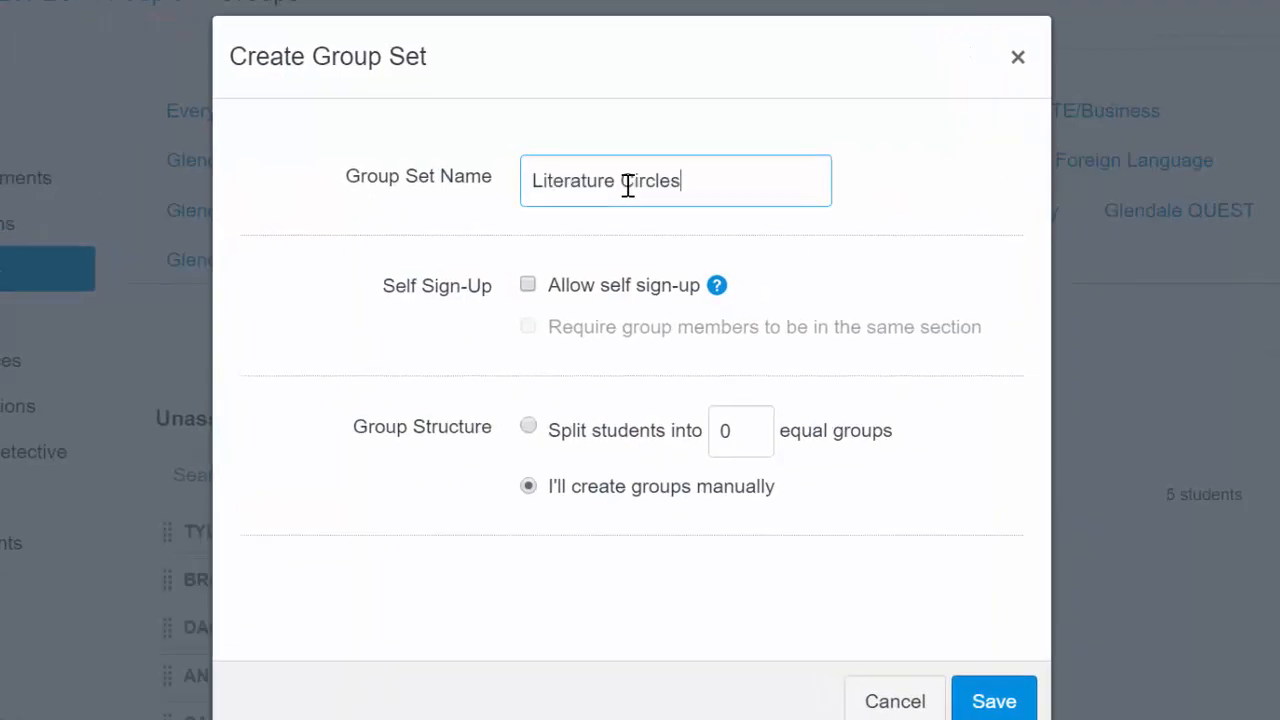
- Try allowing self sign-up and review its group structure and leadership options before turning it off
click(527, 287)
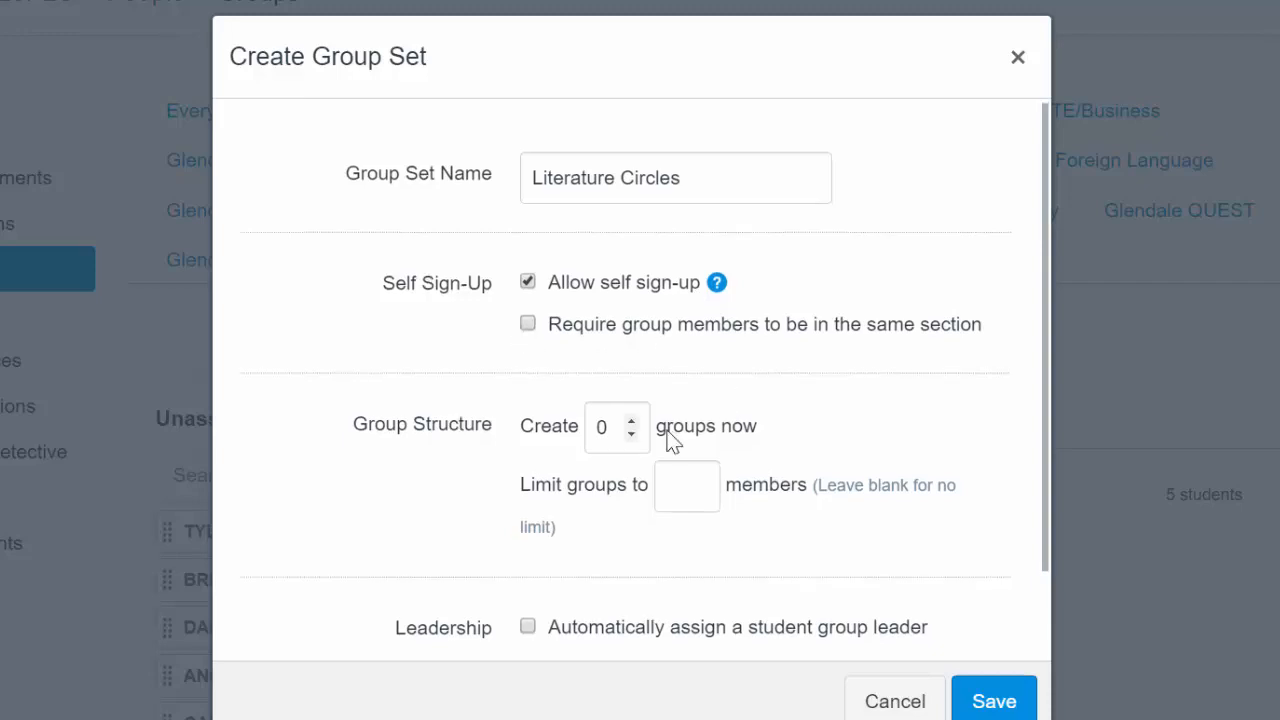
scroll(625, 335, down, 2)
scroll(640, 330, down, 2)
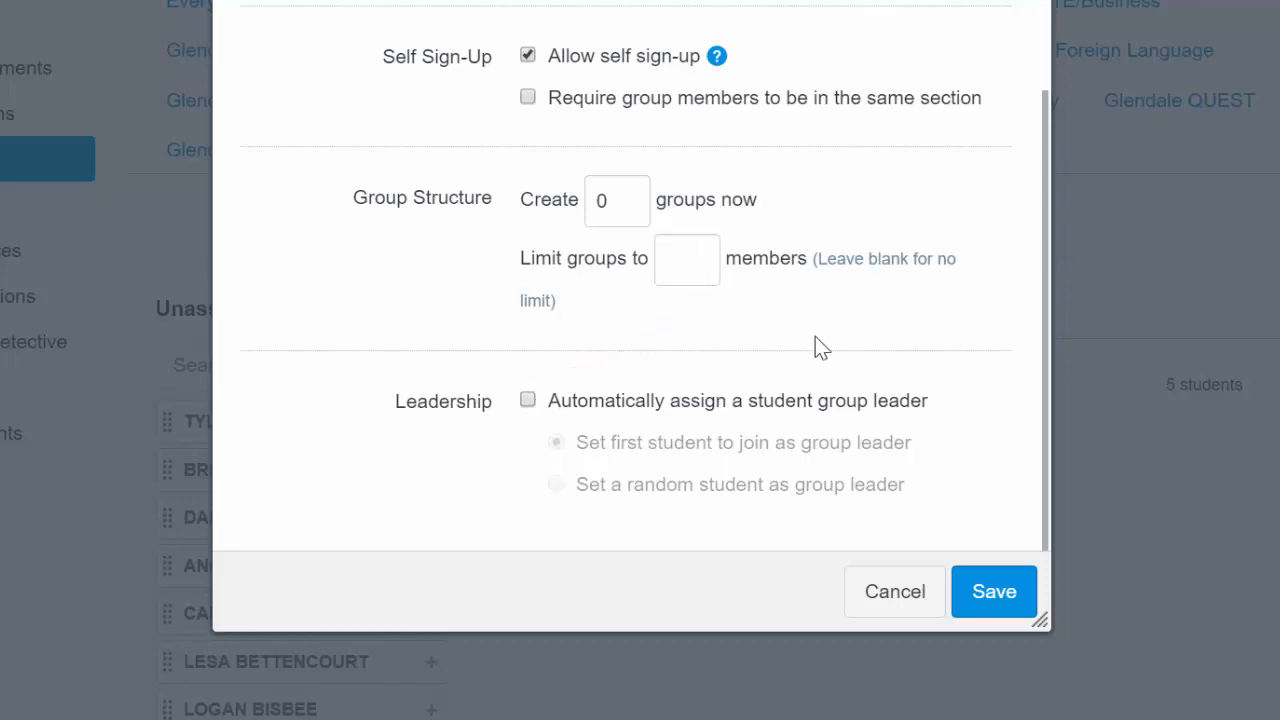
scroll(820, 346, up, 2)
click(527, 177)
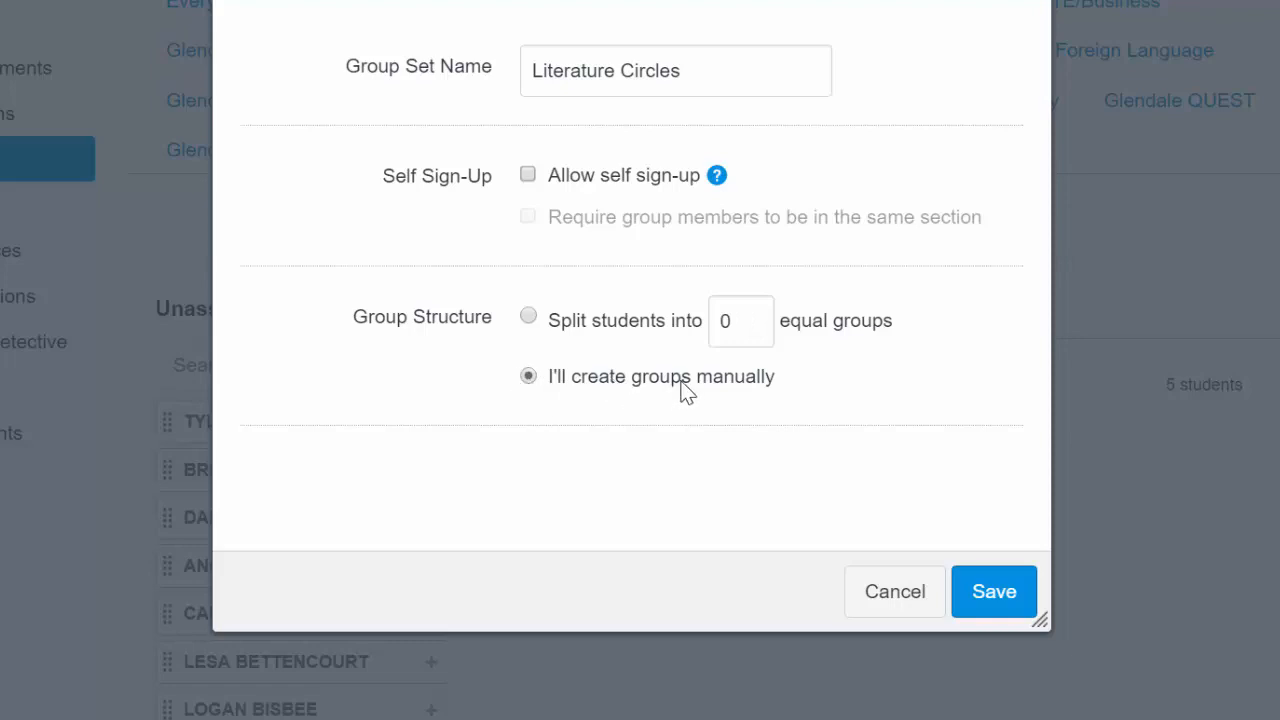
- Split students into 6 equal groups and save the group set
click(528, 317)
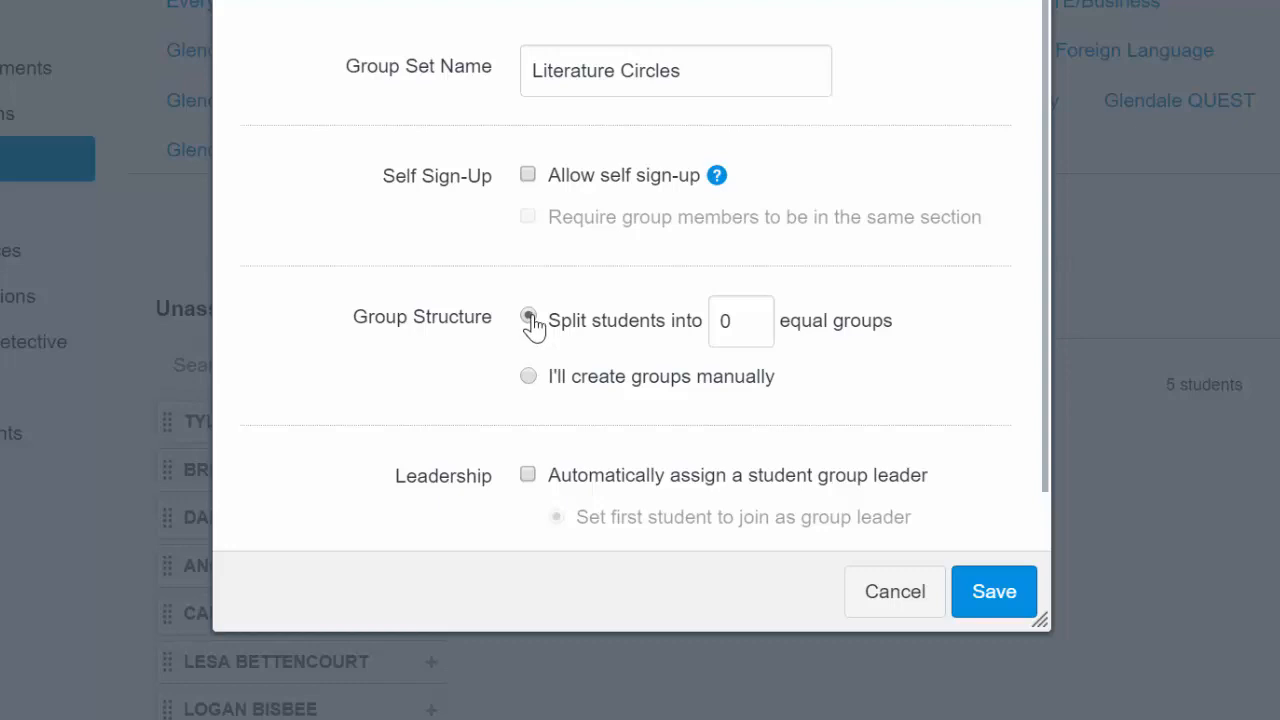
click(755, 316)
double_click(755, 316)
click(1003, 606)
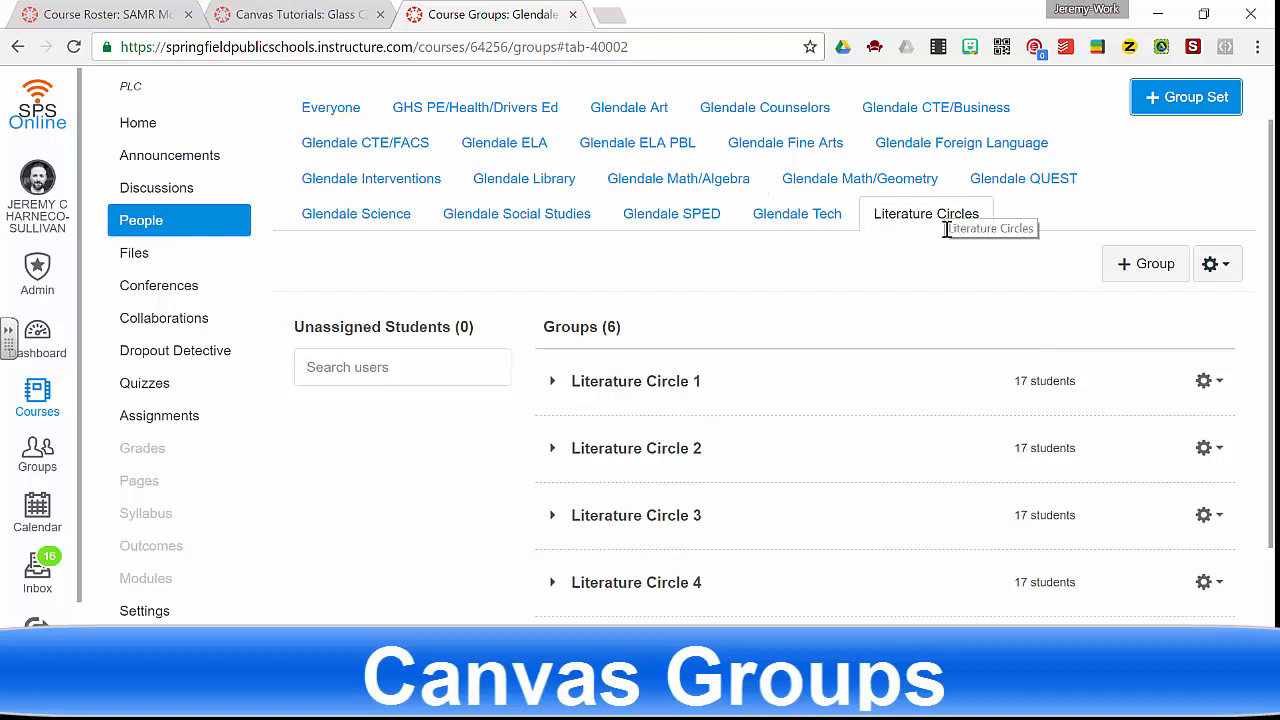
- Expand Literature Circle 1 and review the options for the group and its members
scroll(893, 423, down, 2)
scroll(886, 381, down, 1)
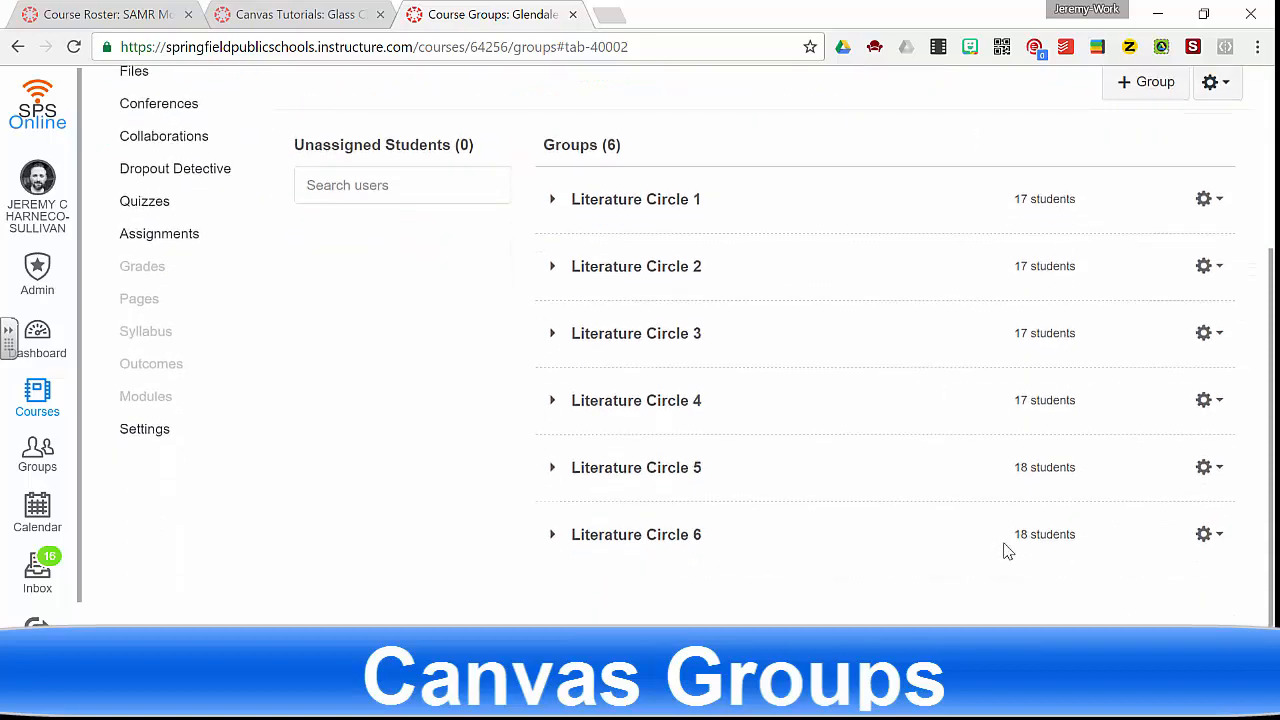
click(1193, 206)
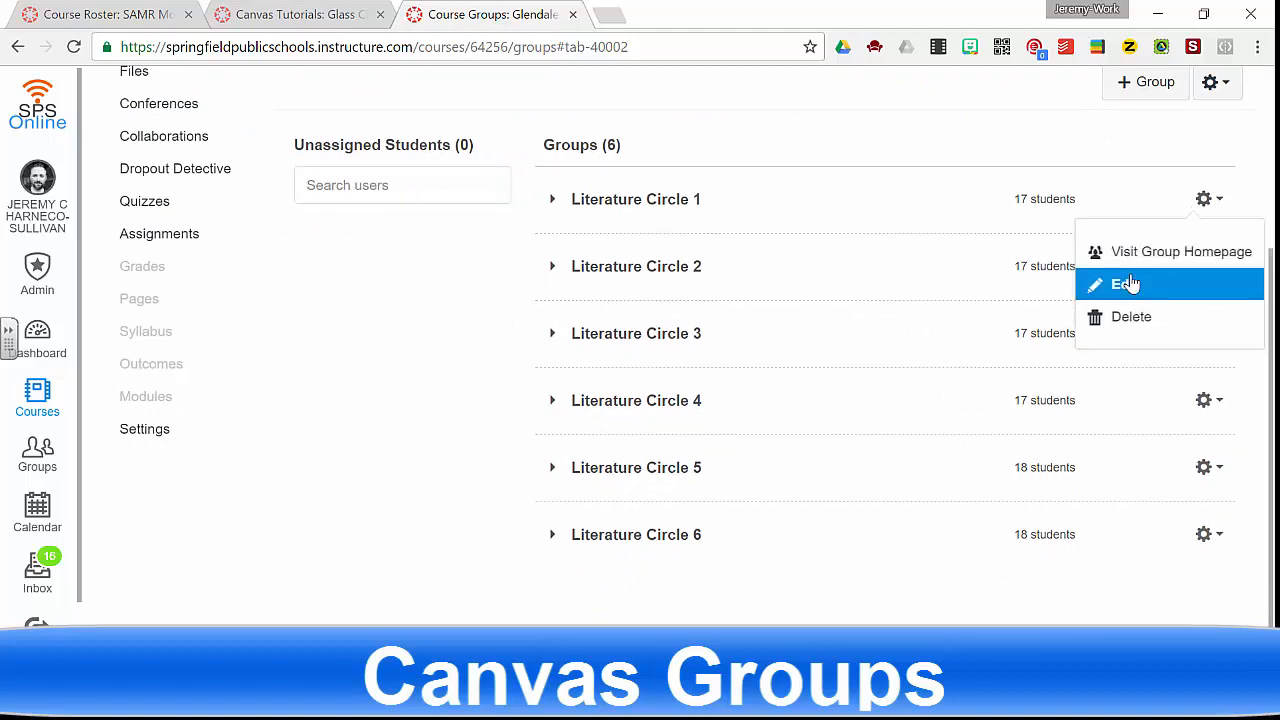
click(552, 201)
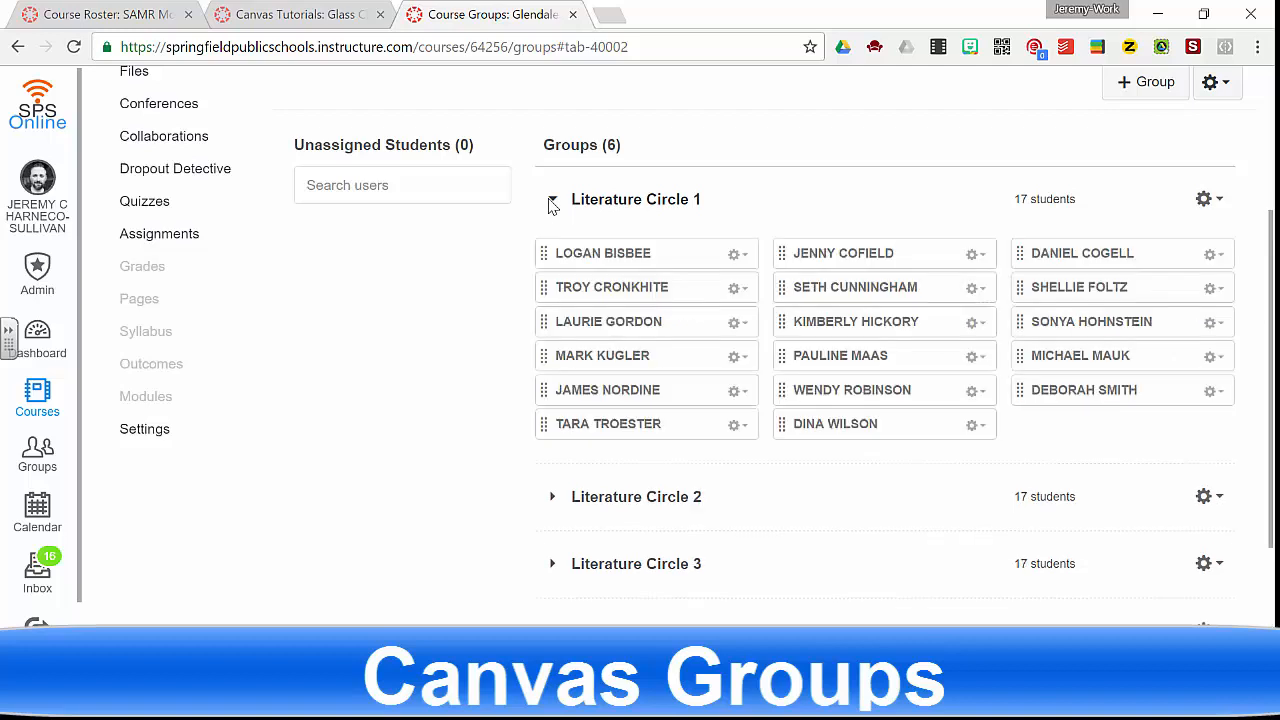
click(737, 258)
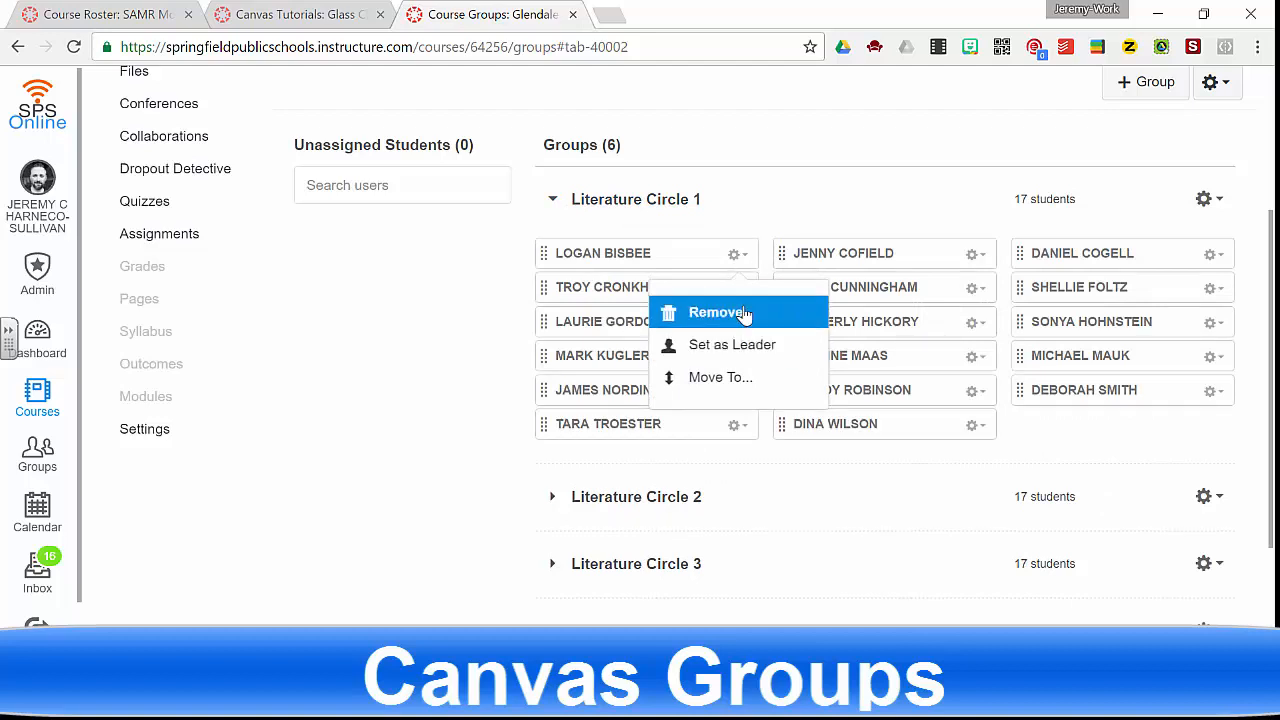
click(803, 220)
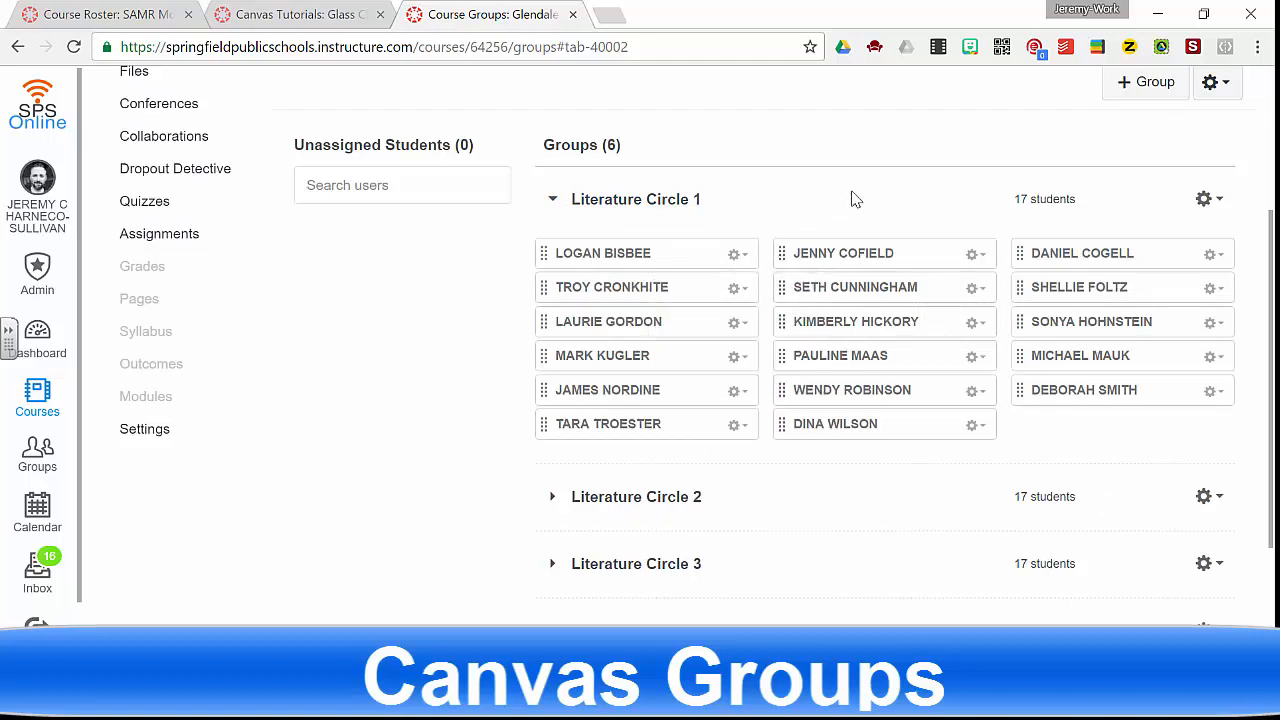
- Create another Literature Circles group set with groups created manually
scroll(855, 199, up, 1)
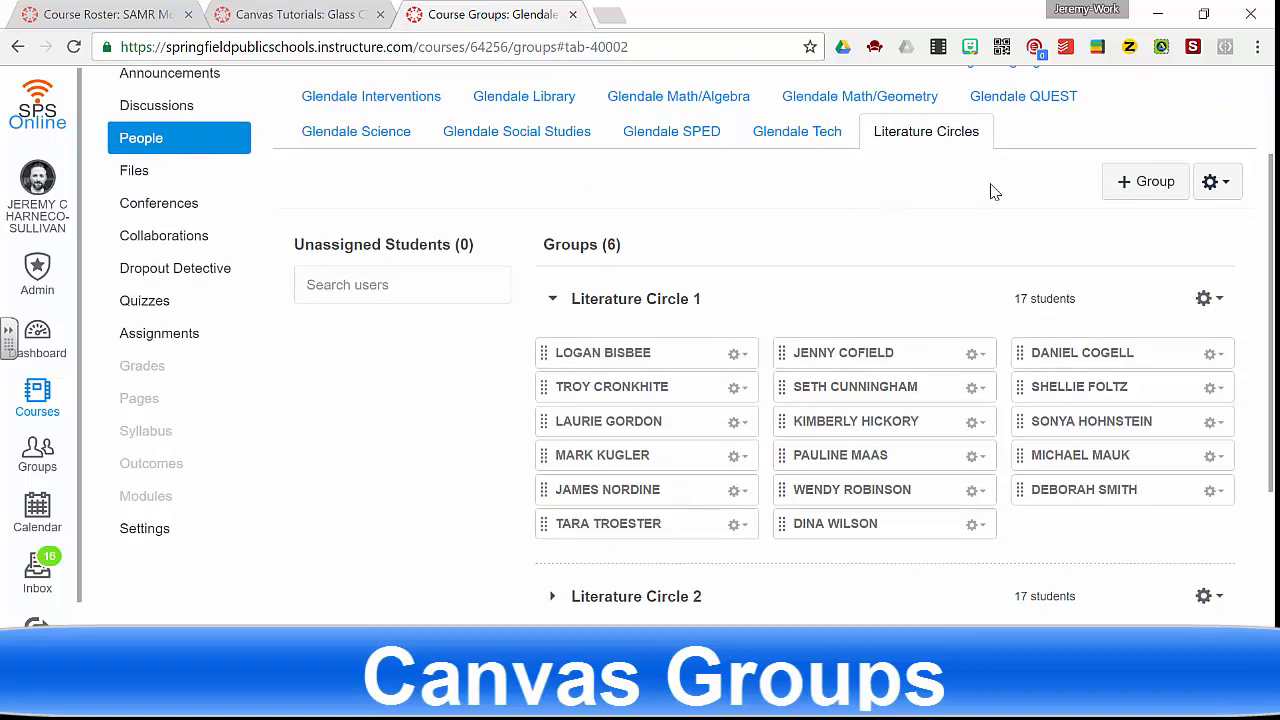
click(1214, 181)
click(1155, 222)
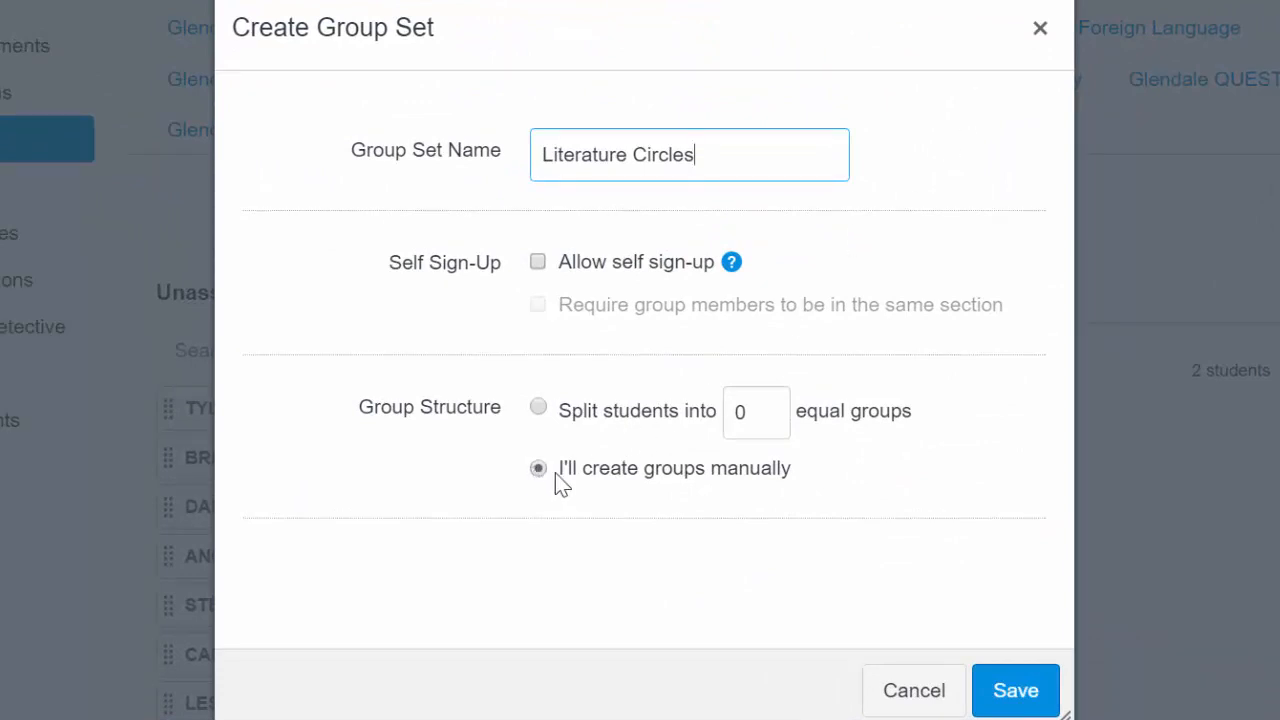
click(988, 692)
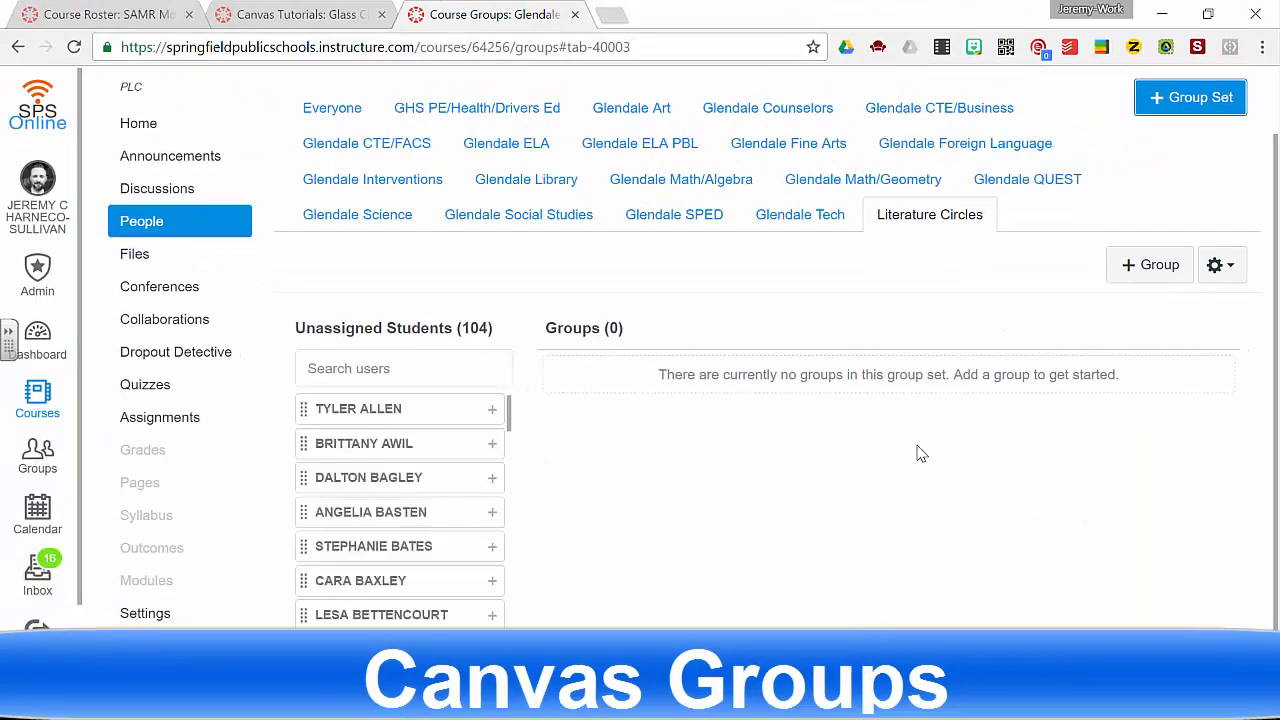
- Add three groups named Group 1, Group 2 and Group 3 to the new set
click(1134, 268)
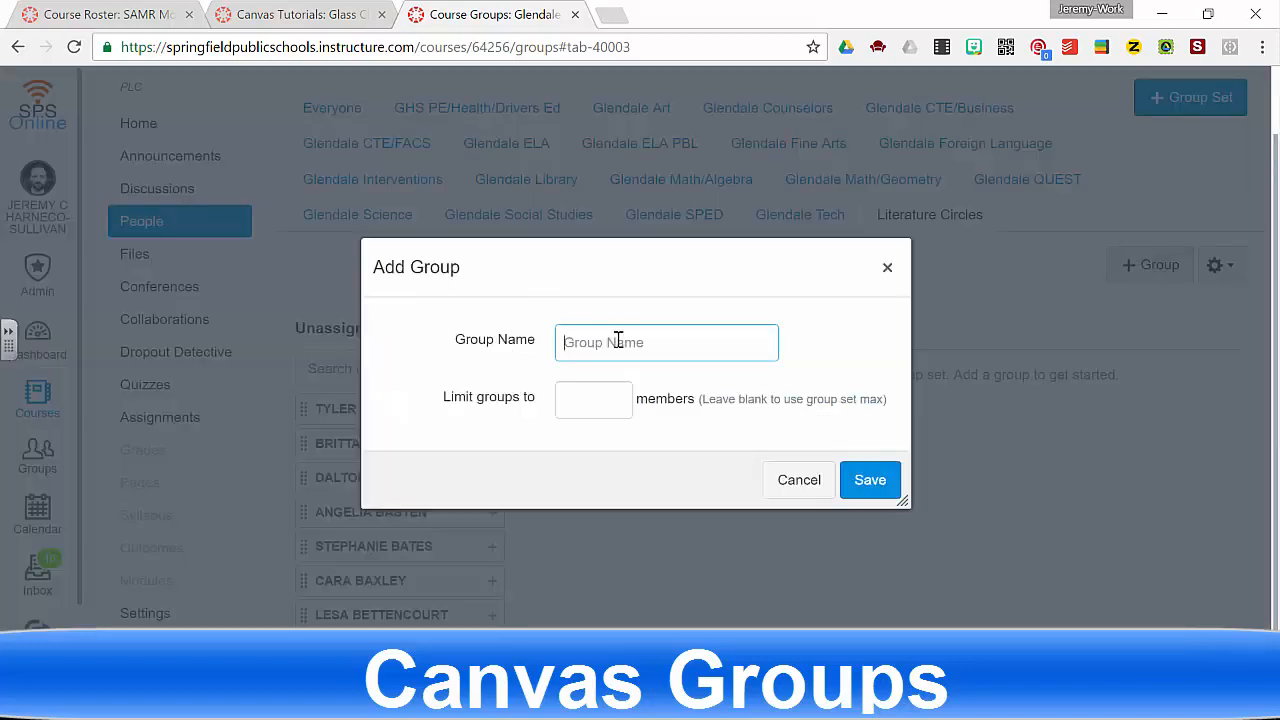
text(Group)
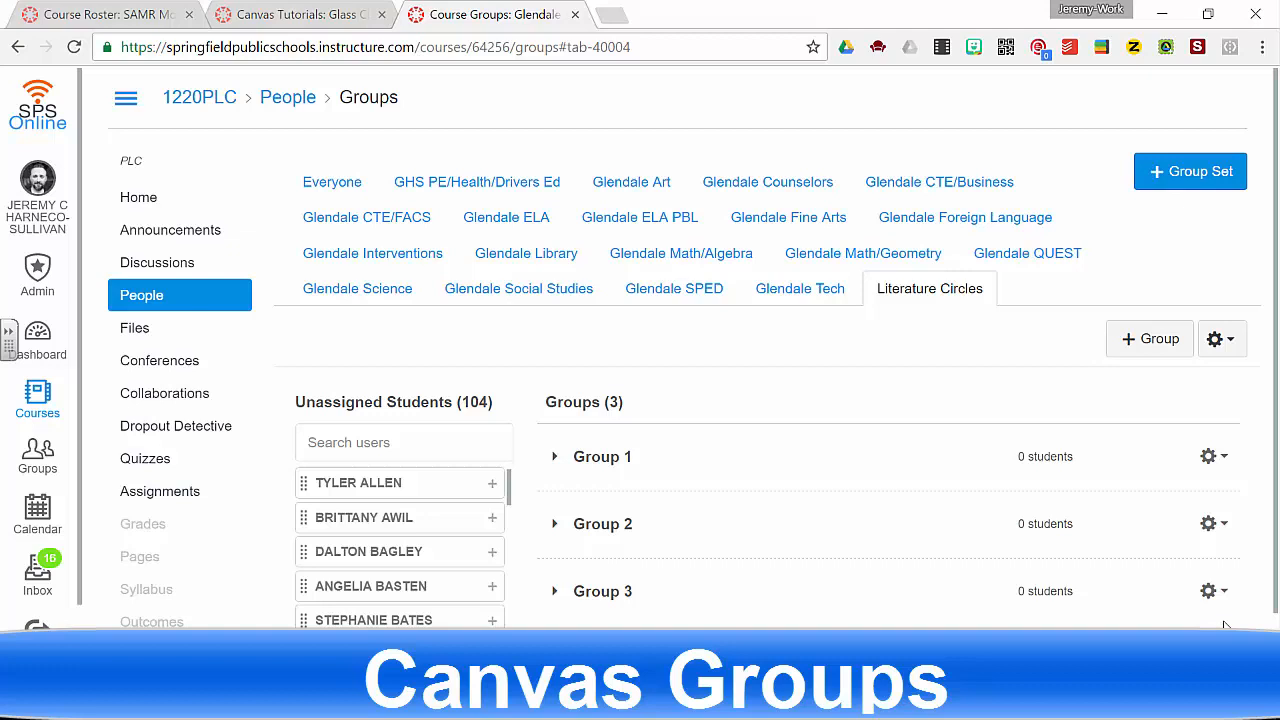
scroll(1027, 584, down, 1)
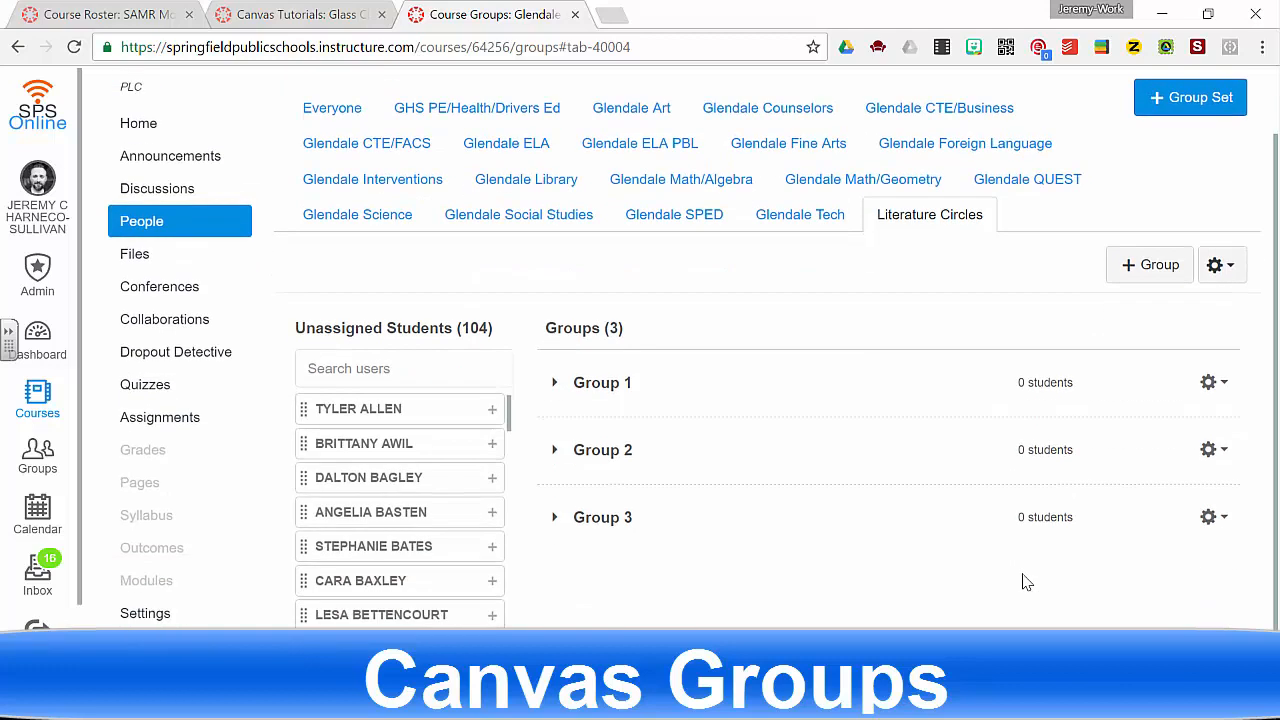
click(1218, 267)
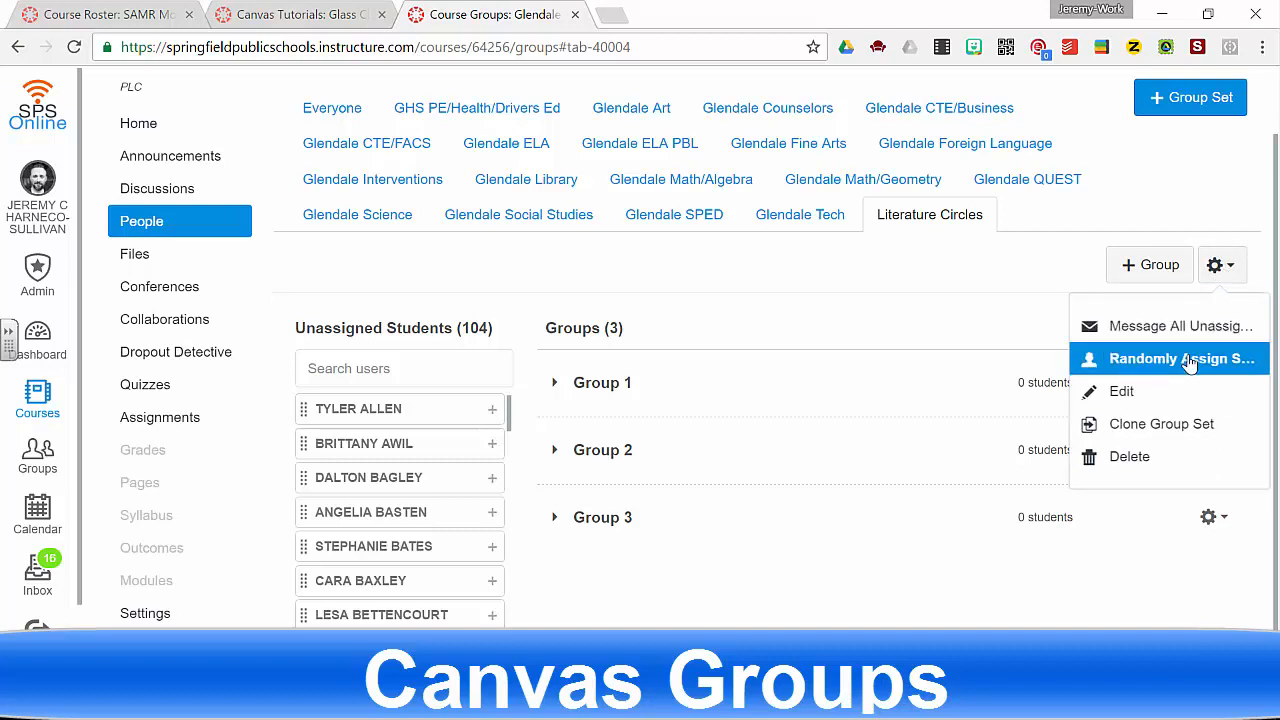
click(866, 330)
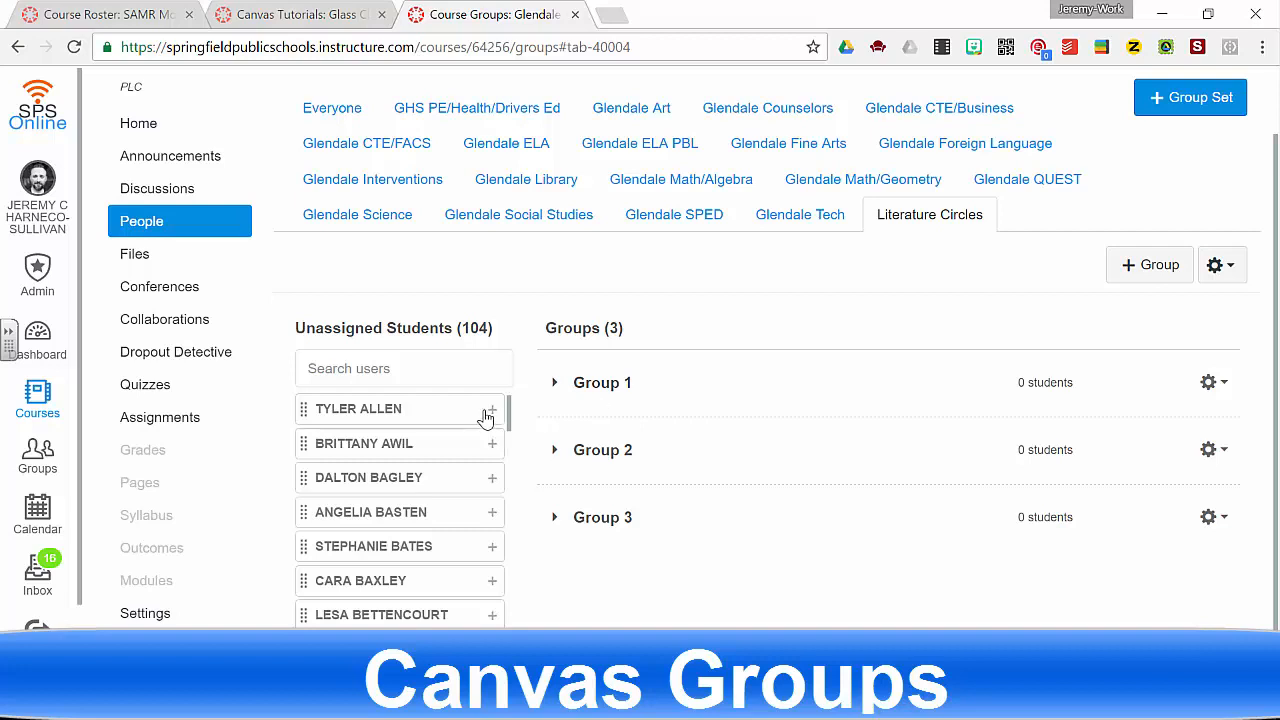
- Expand Group 1 and add the first unassigned student to it
click(556, 383)
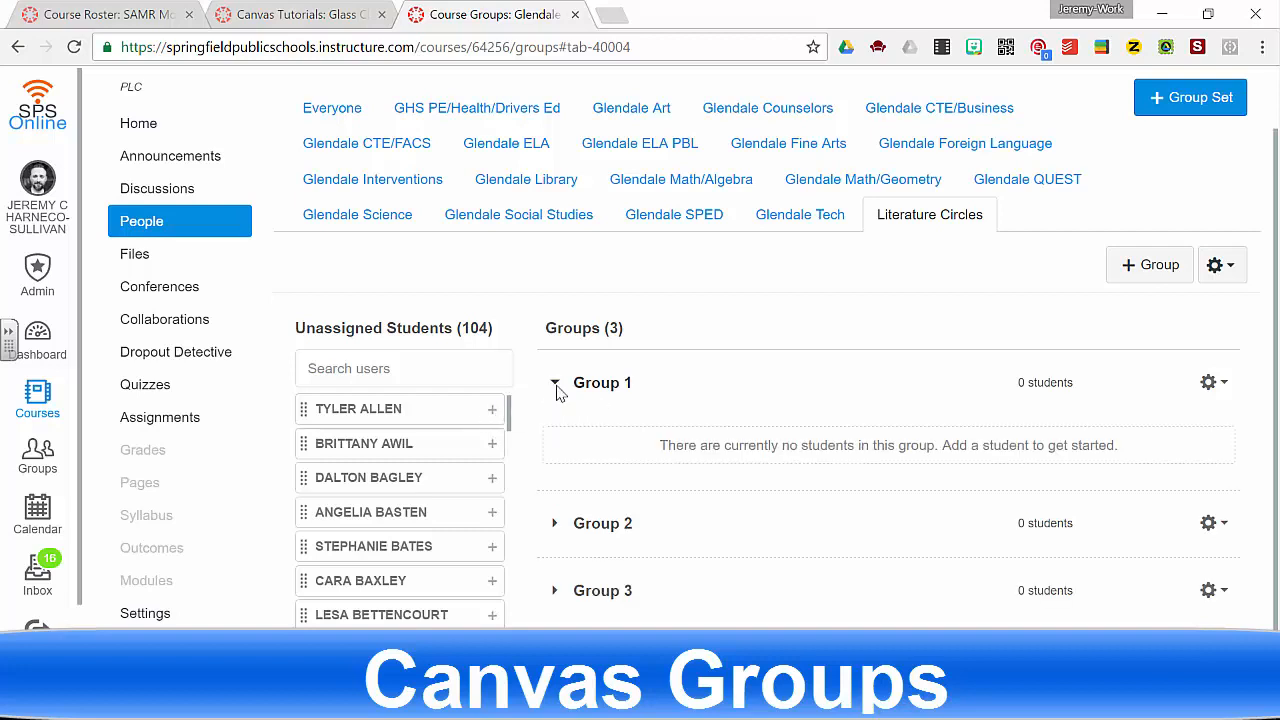
click(492, 412)
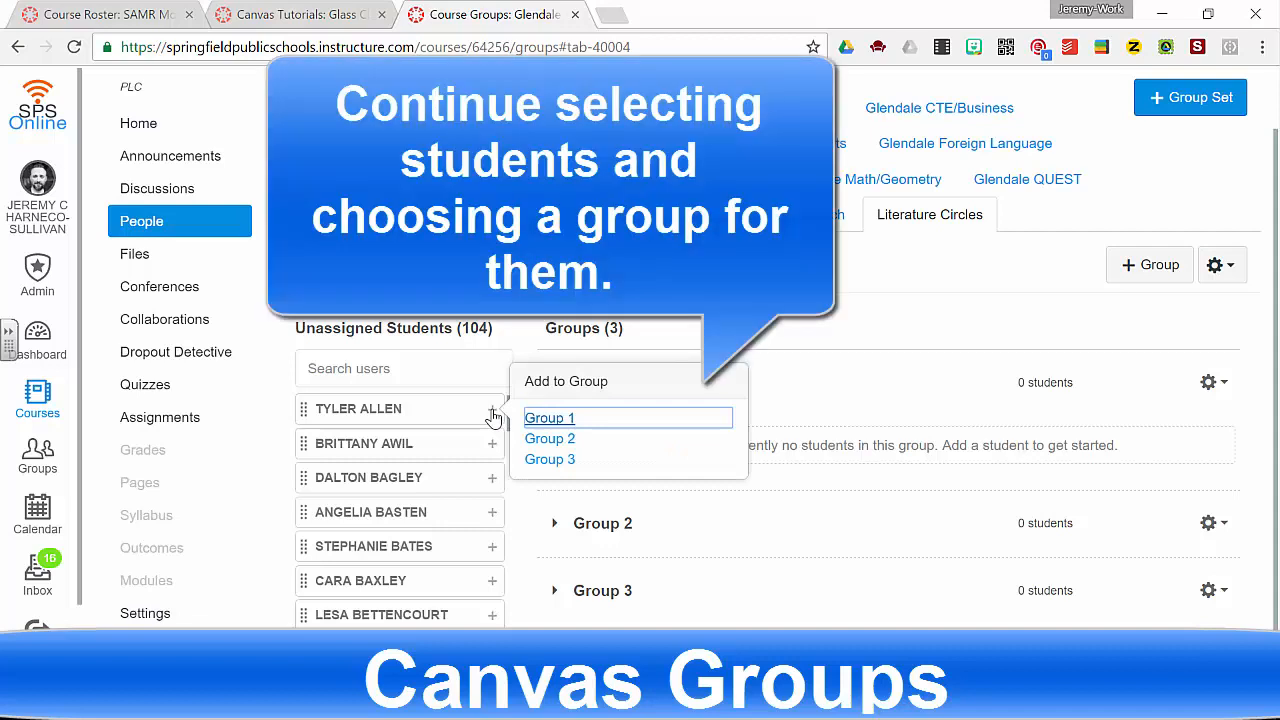
click(556, 421)
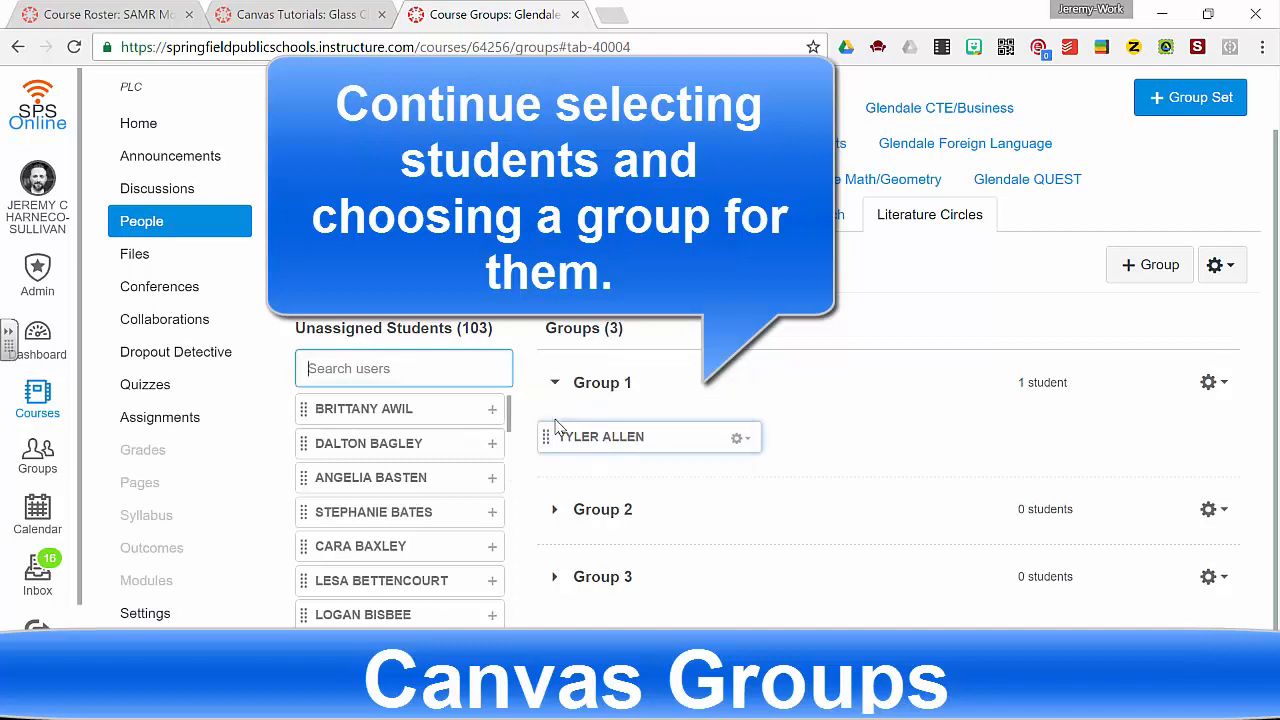
- Assign more unassigned students, three to each of Group 1, Group 2 and Group 3
click(492, 446)
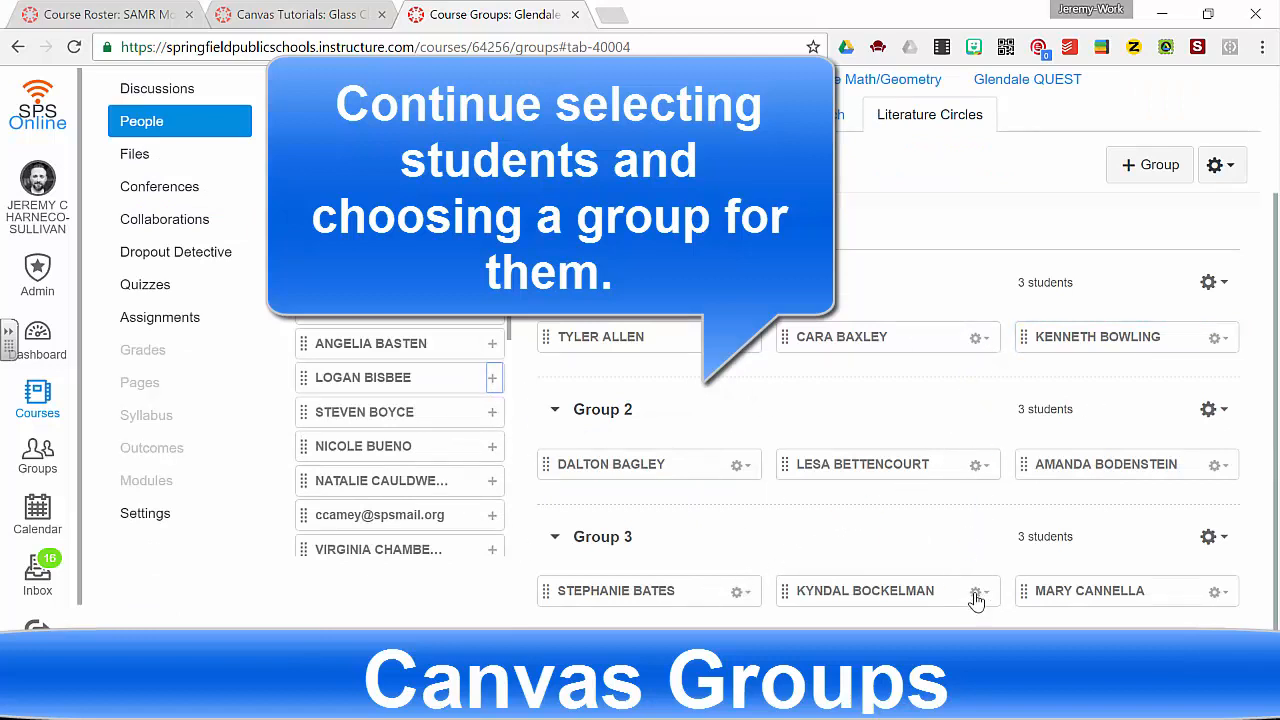
drag(1273, 510, 1275, 540)
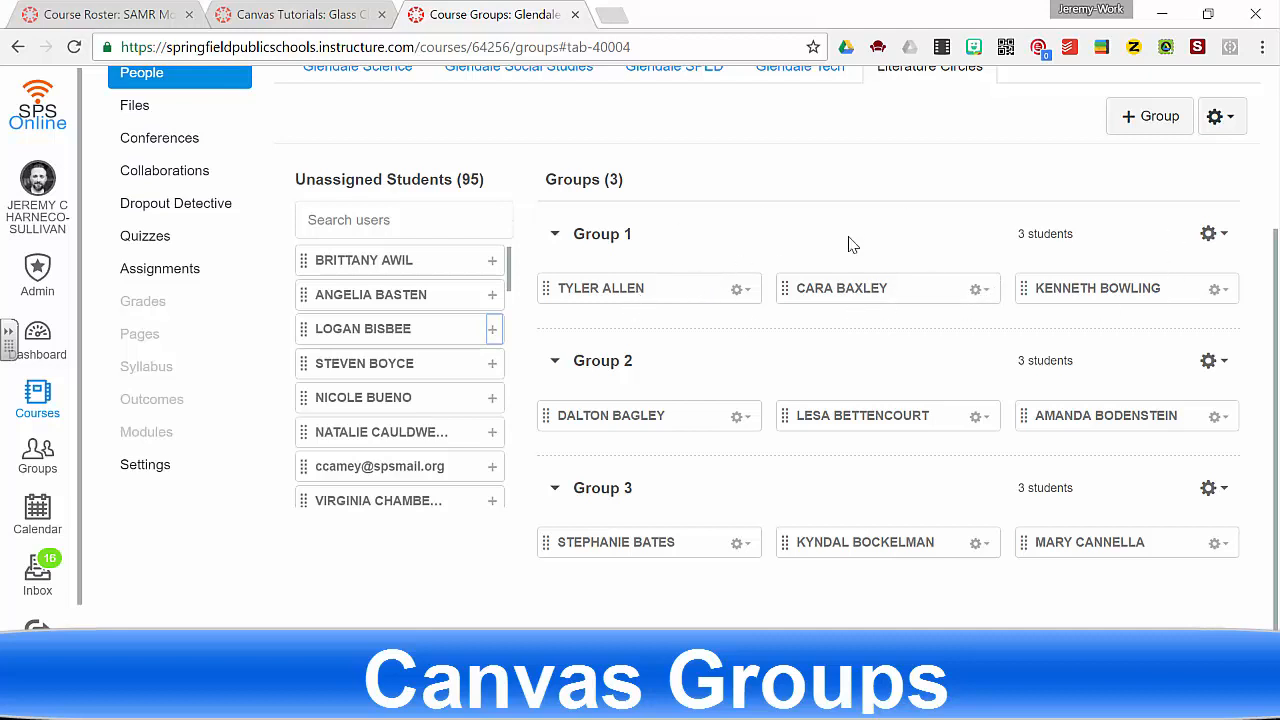
scroll(938, 117, up, 1)
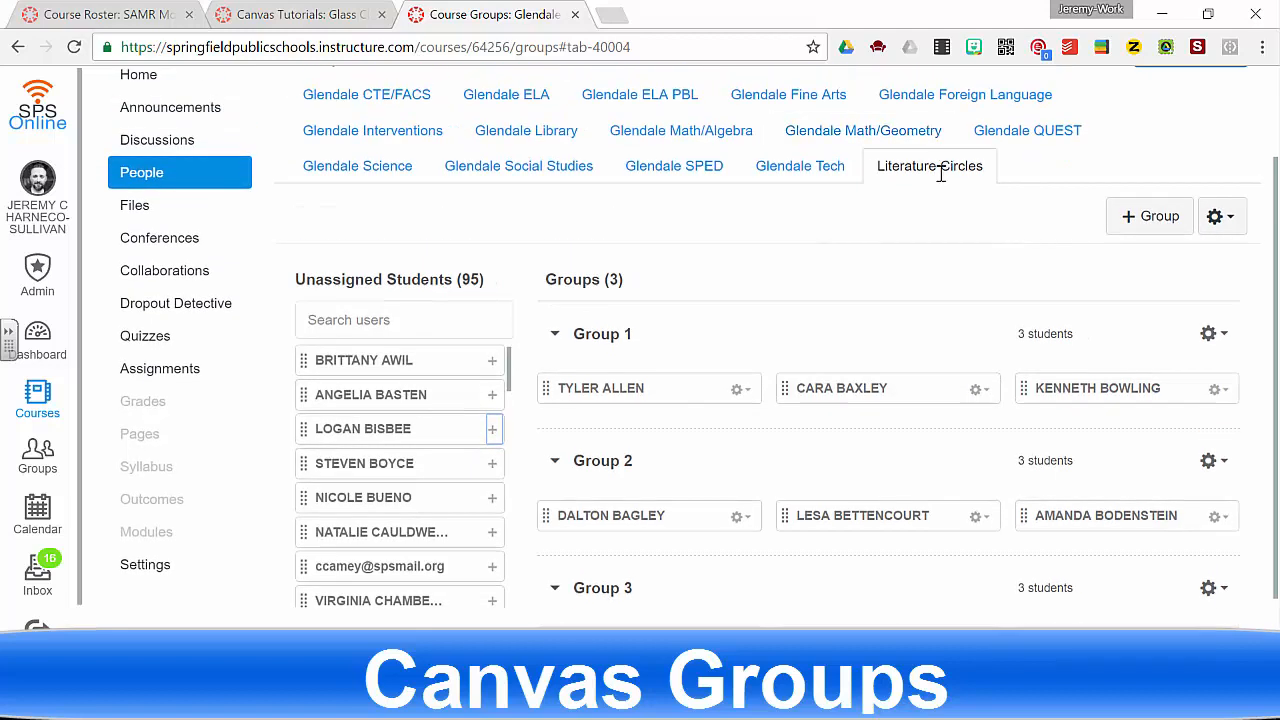